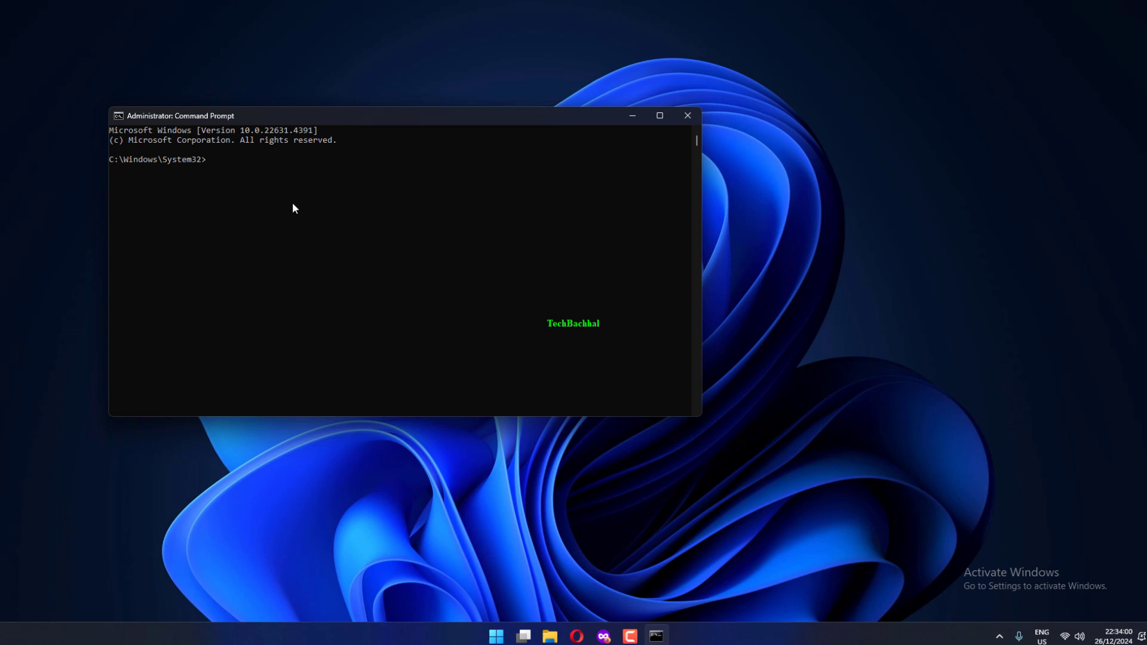
{"action": "type", "text": "re"}
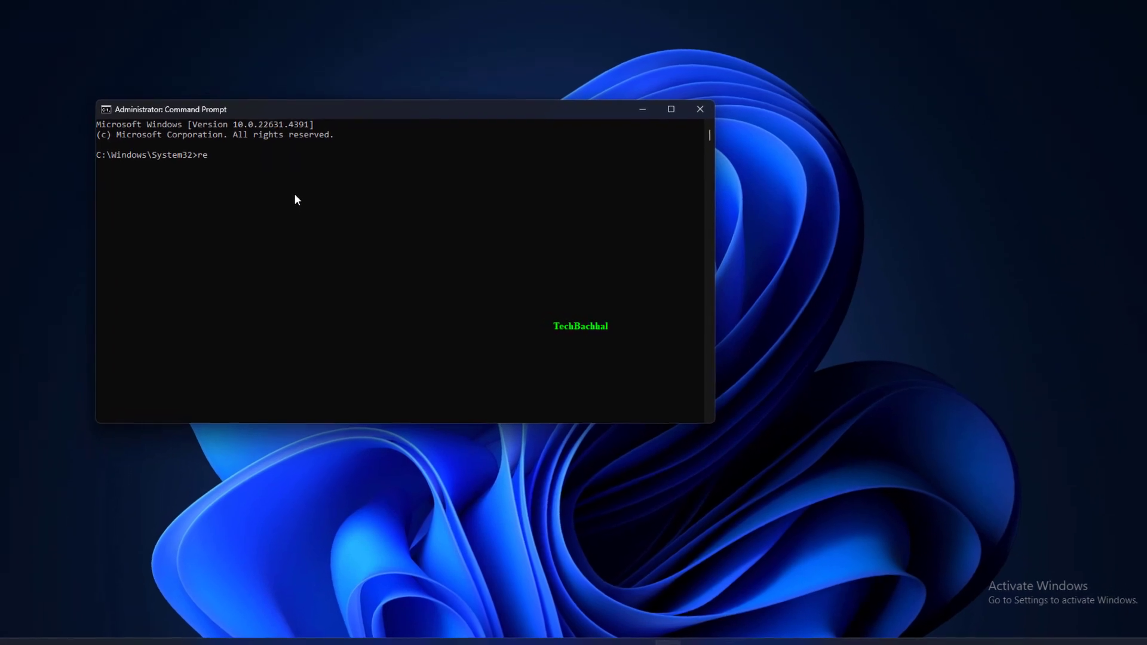
{"action": "type", "text": "gedit"}
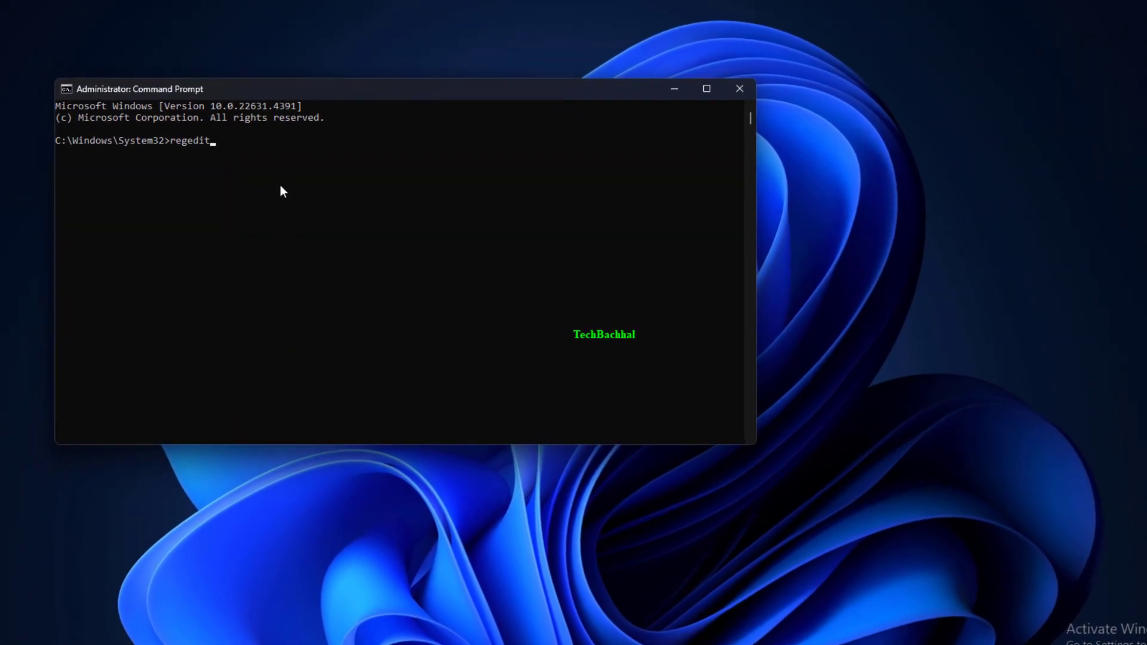
Step: Launch Registry Editor with regedit from the administrator Command Prompt
{"action": "key", "text": "Return"}
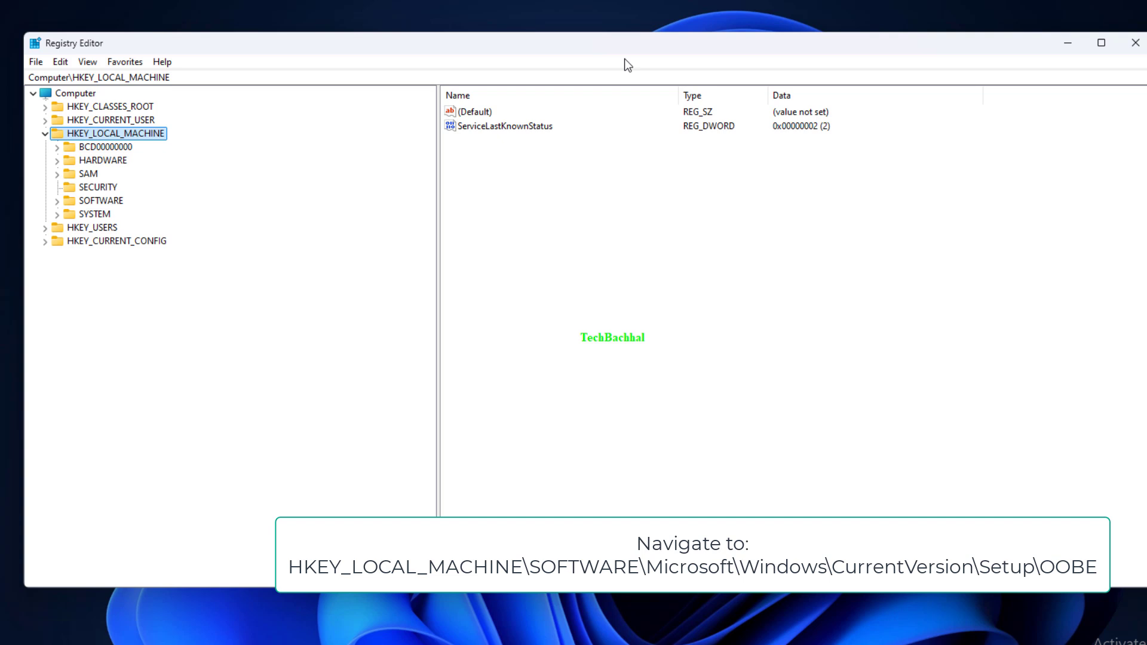
Step: Go to HKLM\SOFTWARE\Microsoft\Windows\CurrentVersion\Setup\OOBE through the address bar
{"action": "left_click", "coordinate": [176, 77]}
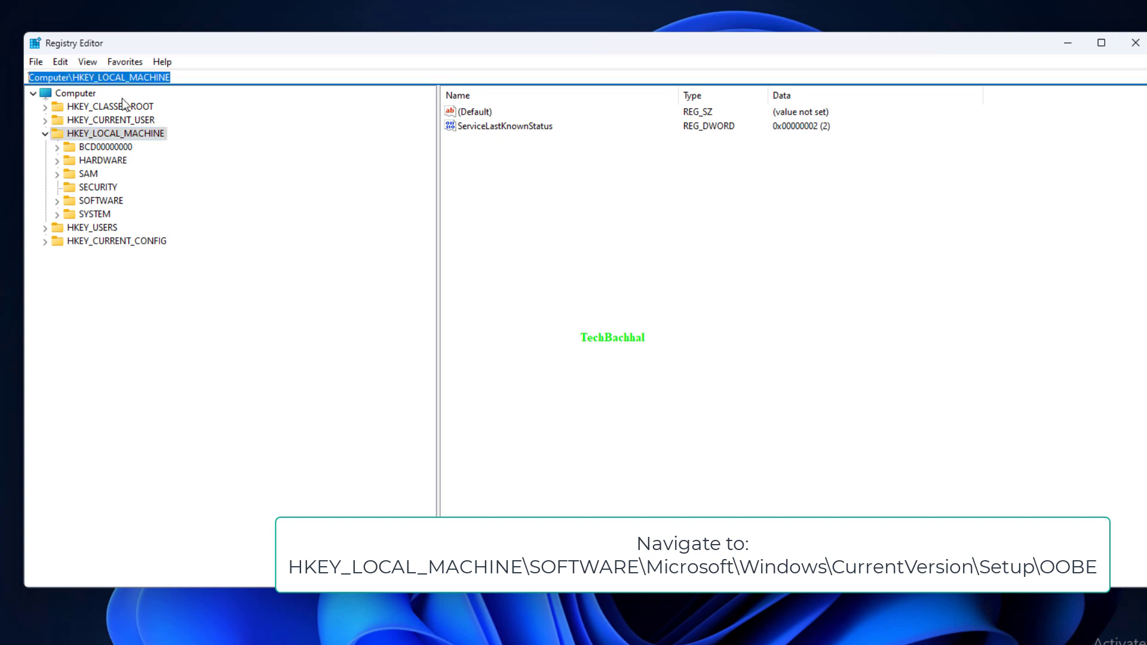
{"action": "type", "text": "HKEY_LOCAL_MACHINE\\SOFTWARE\\Microsoft\\Windows\\CurrentVersion\\Setup\\OOBE"}
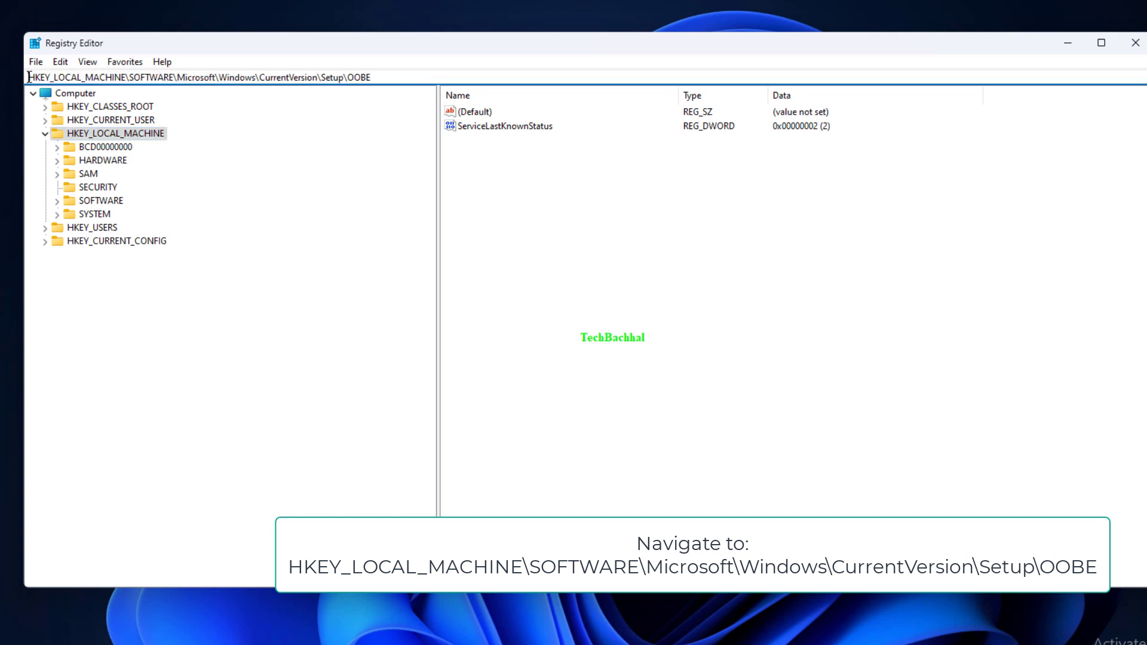
{"action": "key", "text": "Return"}
{"action": "type", "text": "Comp"}
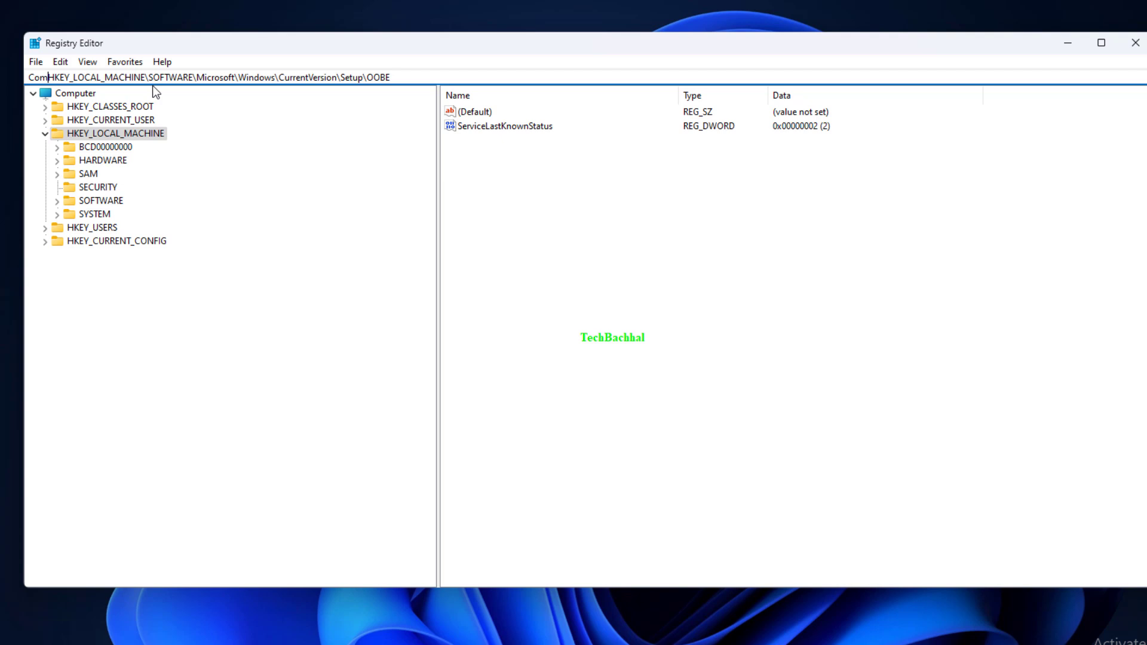
{"action": "type", "text": "uter"}
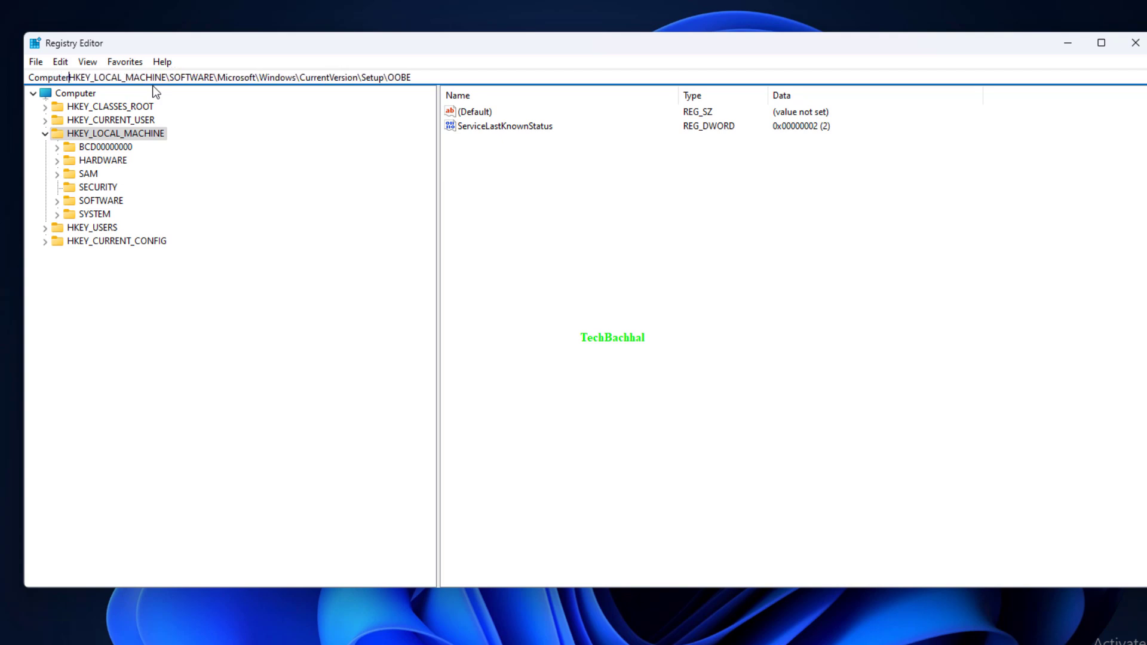
{"action": "key", "text": "Return"}
Step: Create a DWORD (32-bit) value named MSOOBE and set its value data to 1
{"action": "right_click", "coordinate": [551, 275]}
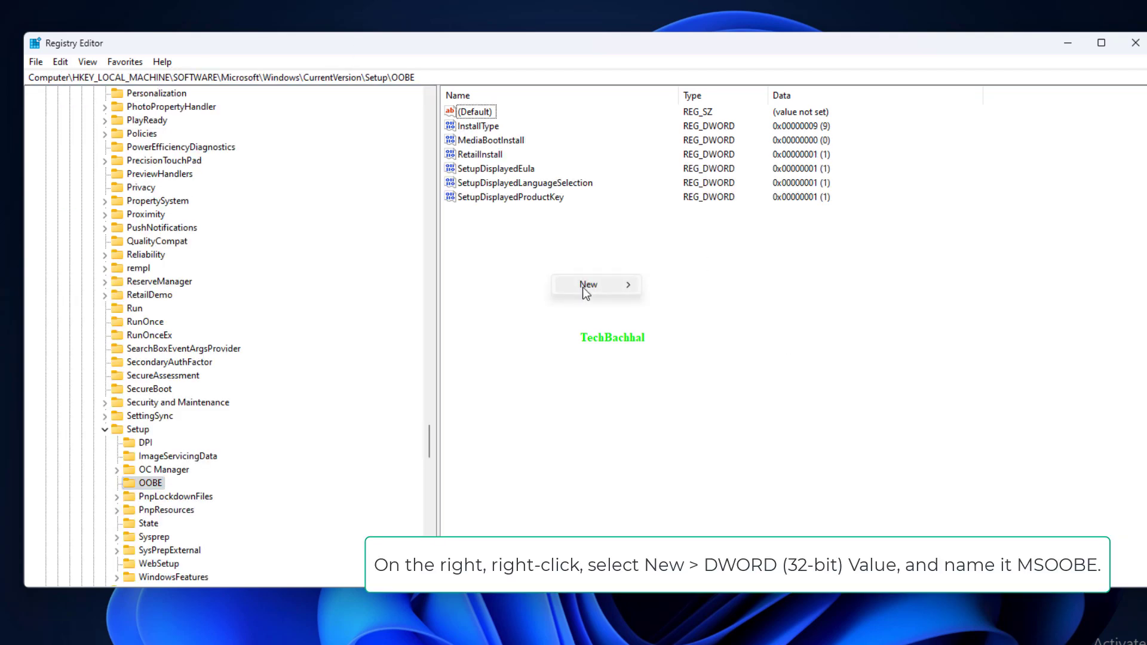
{"action": "mouse_move", "coordinate": [589, 286]}
{"action": "left_click", "coordinate": [682, 344]}
{"action": "type", "text": "MSOOBE"}
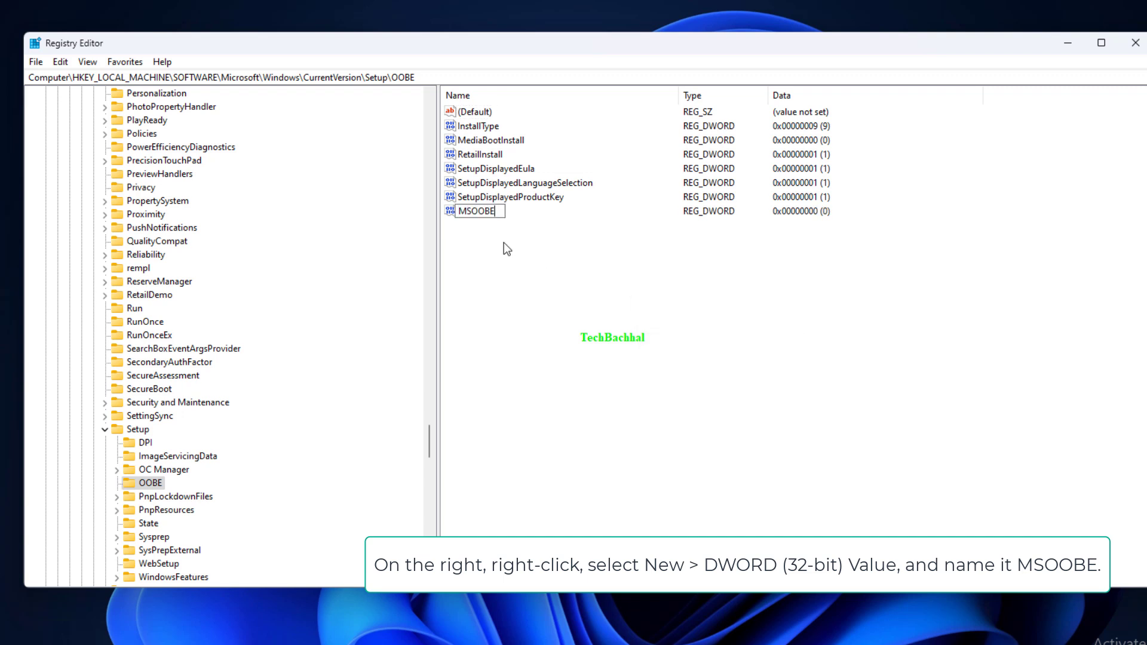
{"action": "key", "text": "Return"}
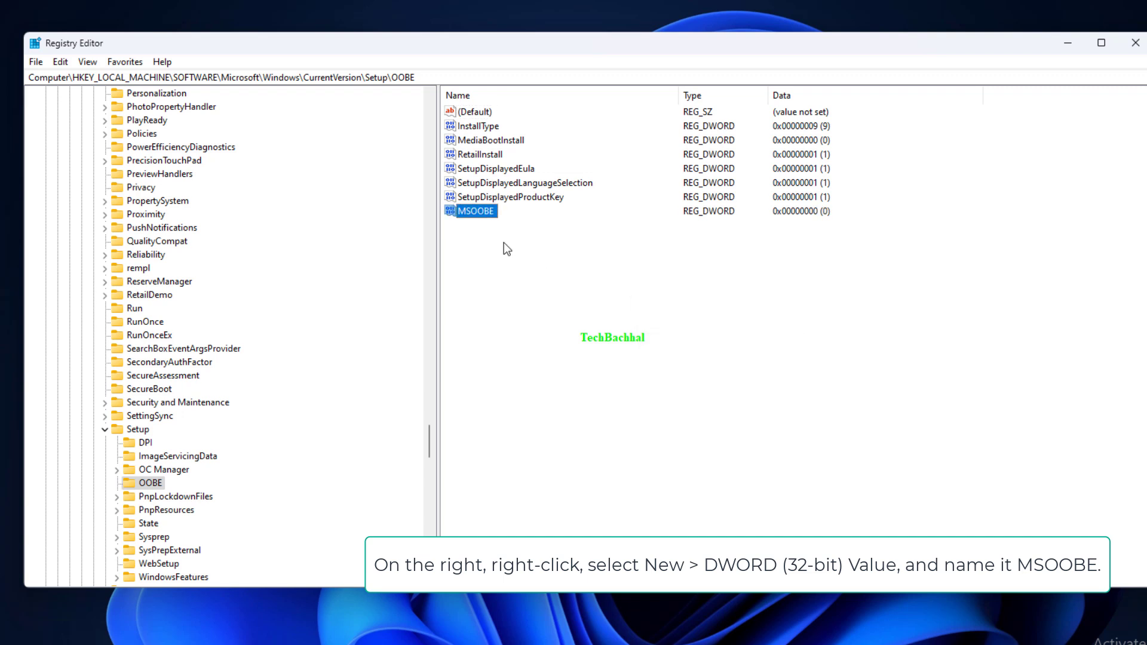
{"action": "double_click", "coordinate": [476, 216]}
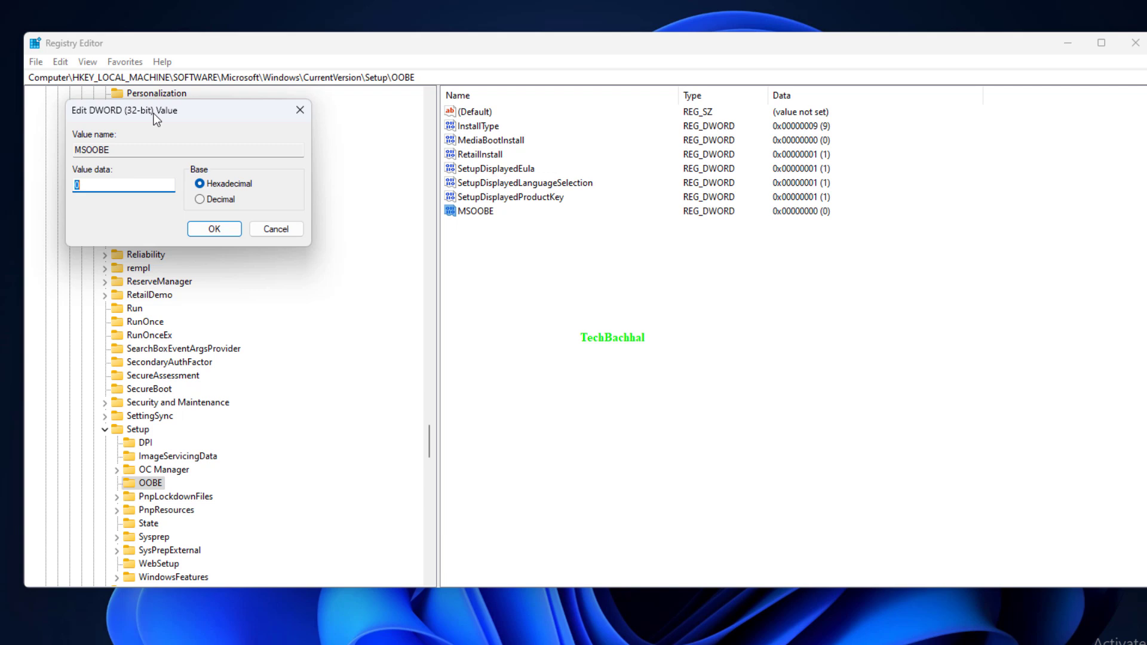
{"action": "left_click_drag", "start_coordinate": [151, 113], "coordinate": [492, 162]}
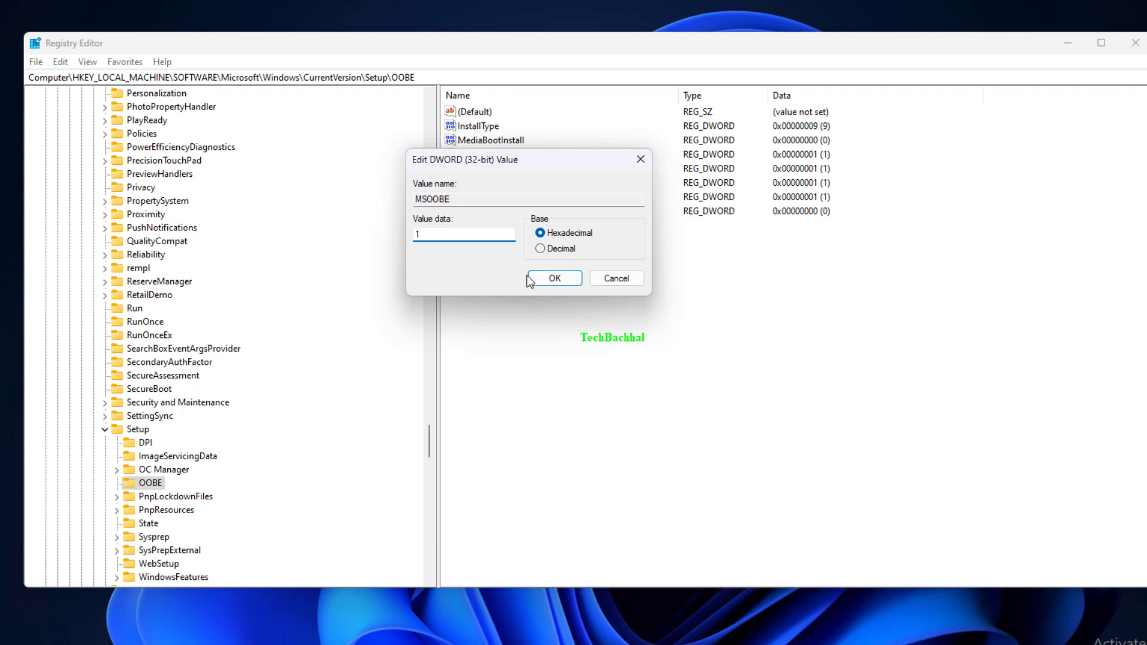
Step: Save MSOOBE with data 1, close Registry Editor, and restart Windows
{"action": "left_click", "coordinate": [548, 278]}
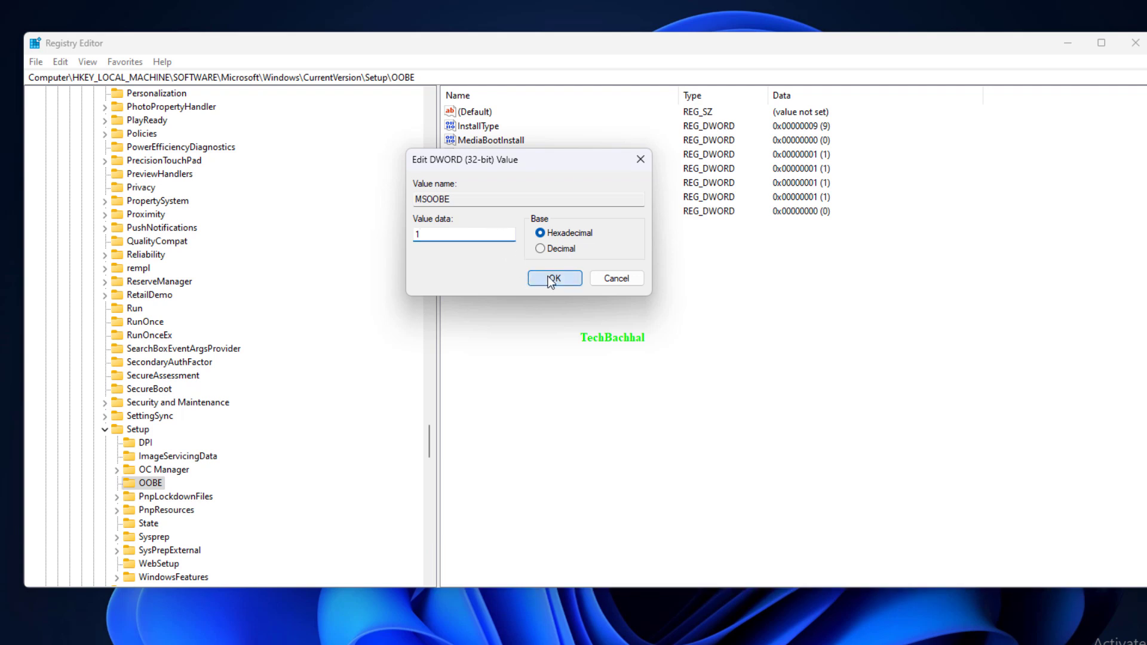
{"action": "left_click", "coordinate": [1134, 43]}
{"action": "key", "text": "super"}
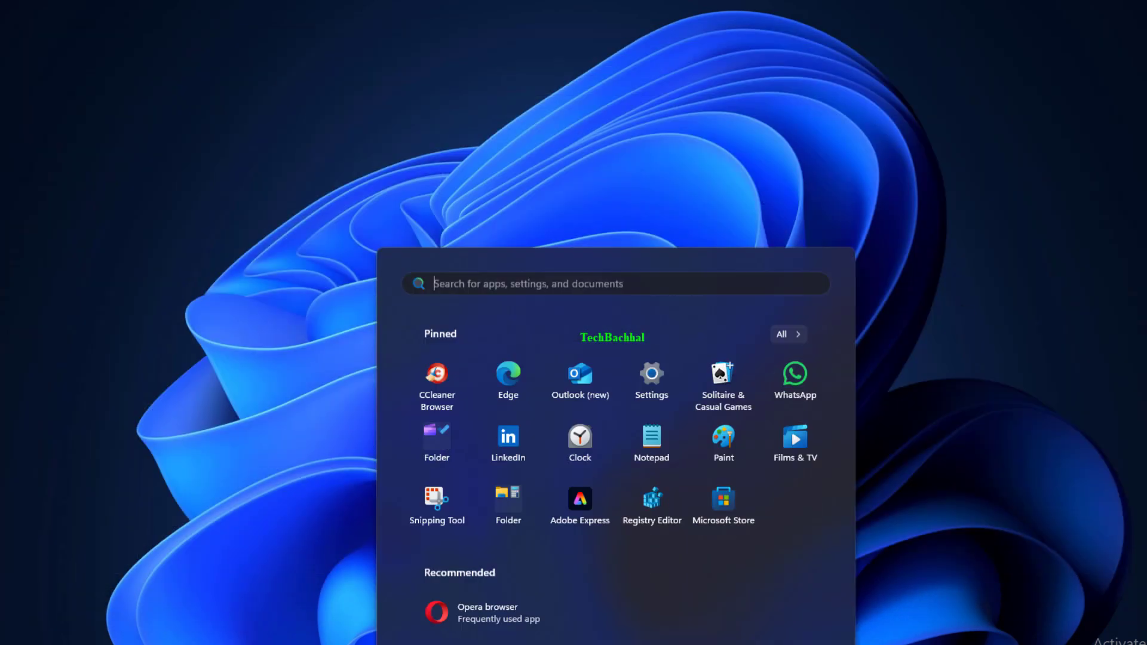
{"action": "left_click", "coordinate": [788, 636]}
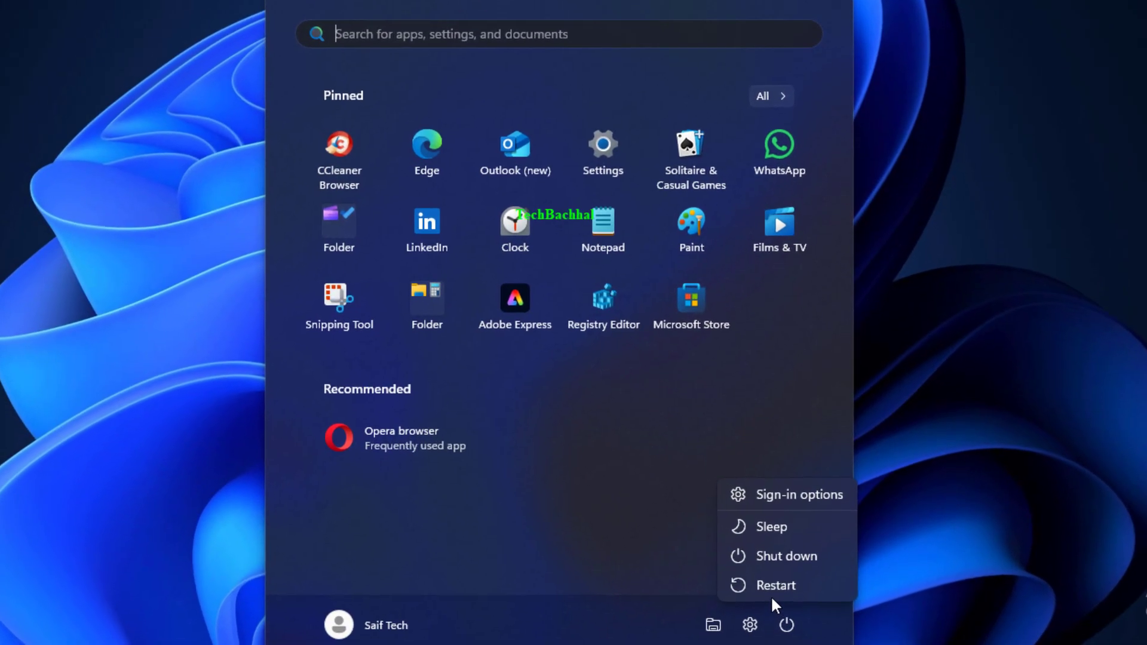
{"action": "left_click", "coordinate": [769, 581]}
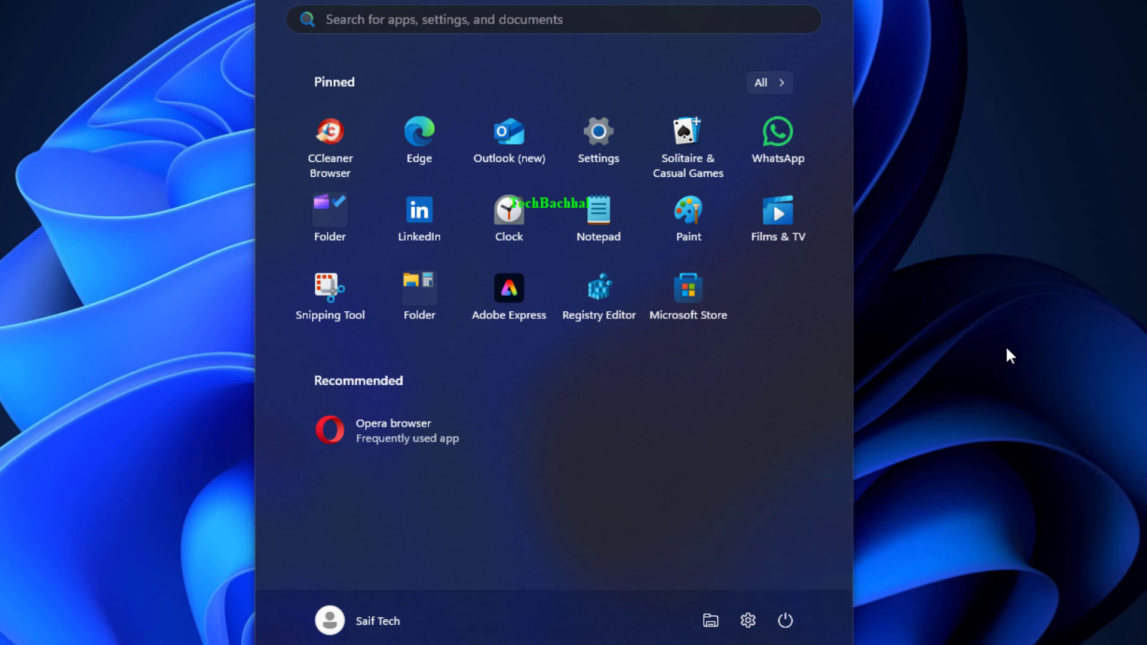